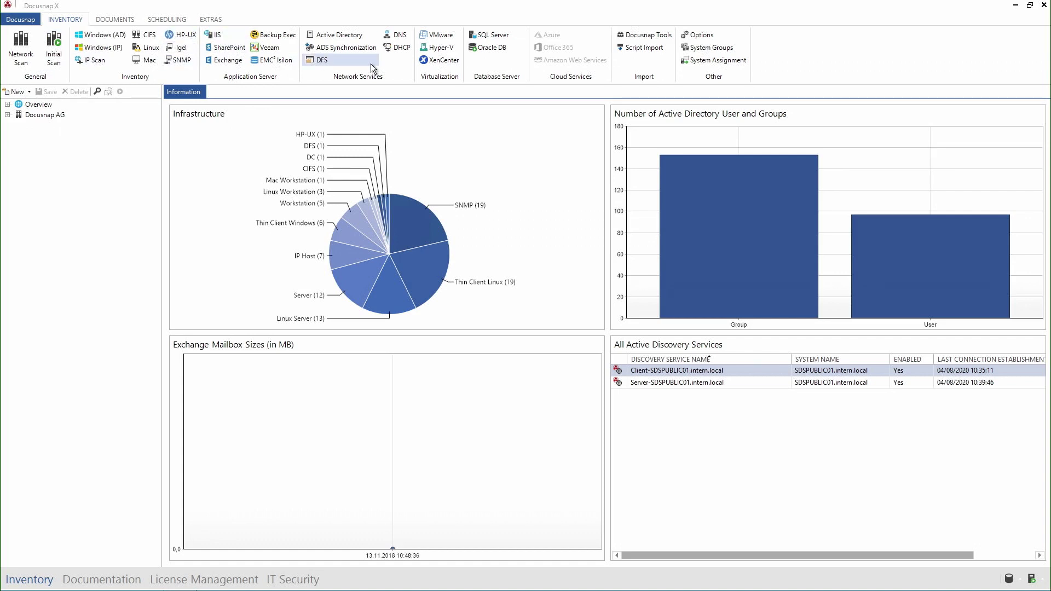
Expand Docusnap AG > Infrastructure > dsra.local, listing its workstations and servers.
{"action": "left_click", "coordinate": [8, 115]}
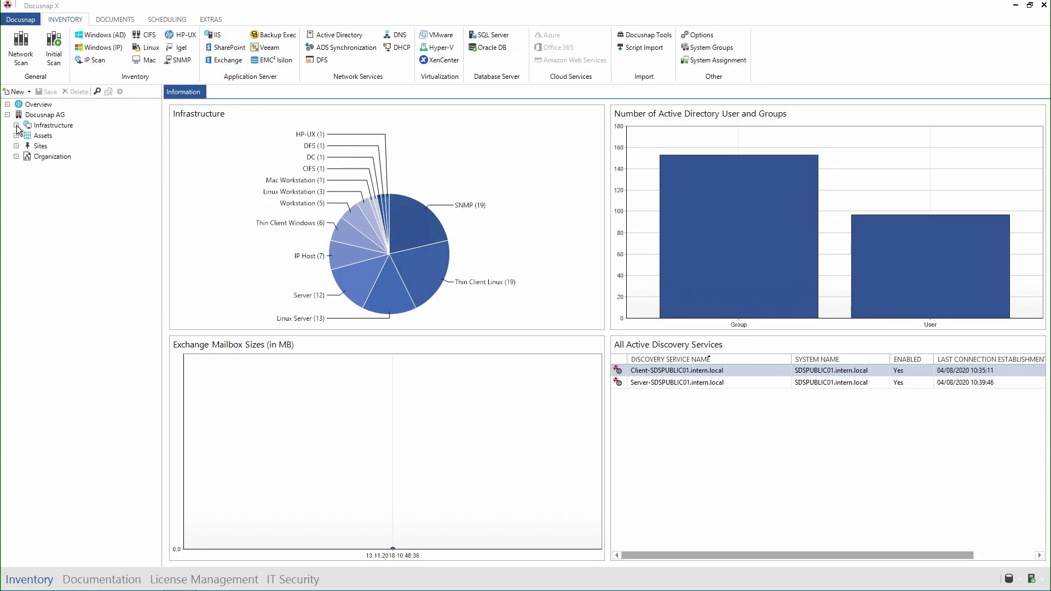
{"action": "left_click", "coordinate": [17, 128]}
{"action": "left_click", "coordinate": [26, 137]}
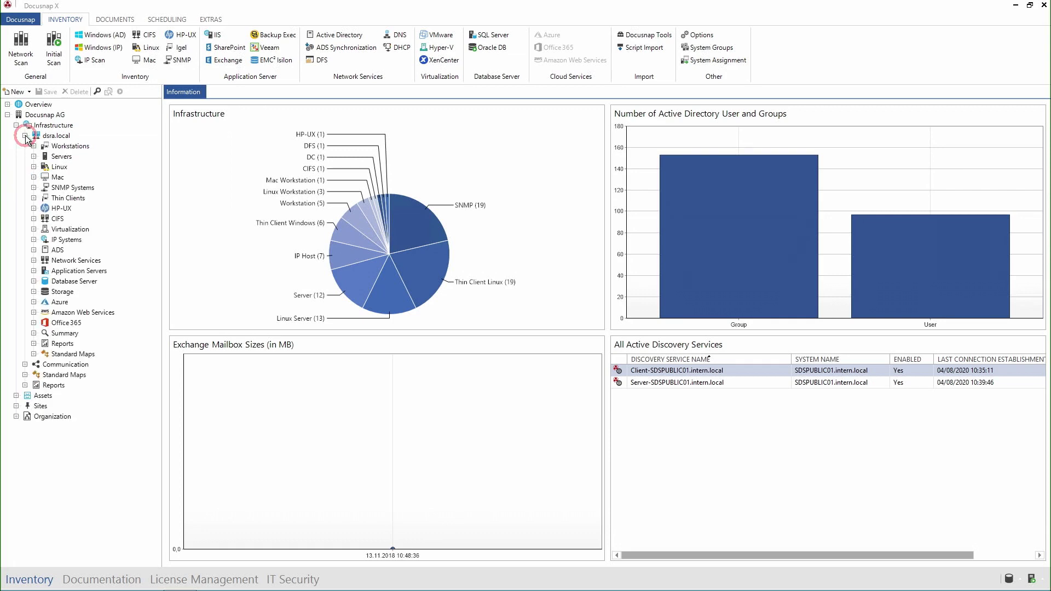
{"action": "left_click", "coordinate": [33, 146]}
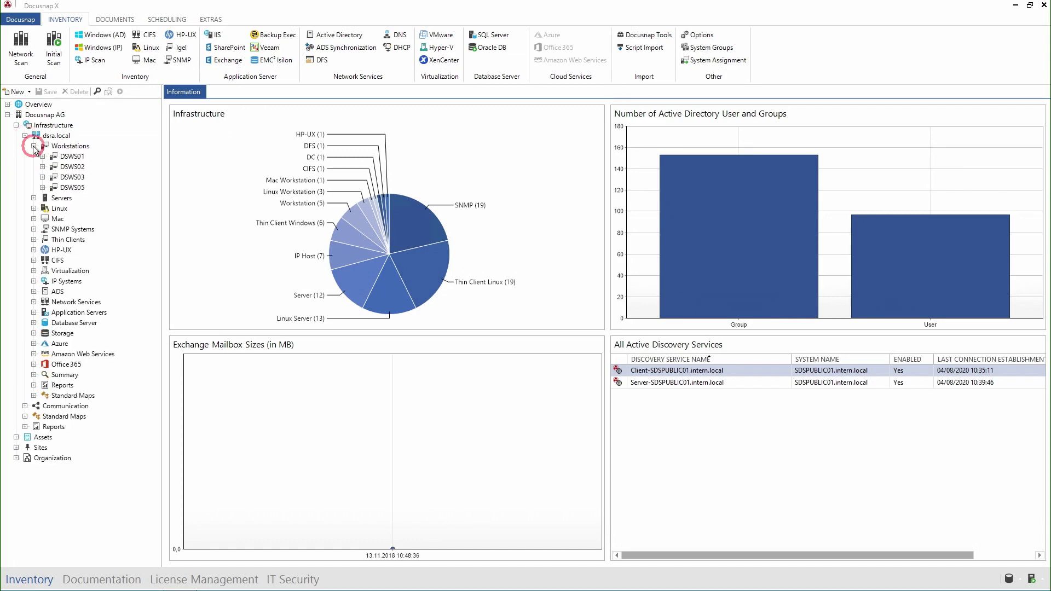
{"action": "left_click", "coordinate": [34, 199]}
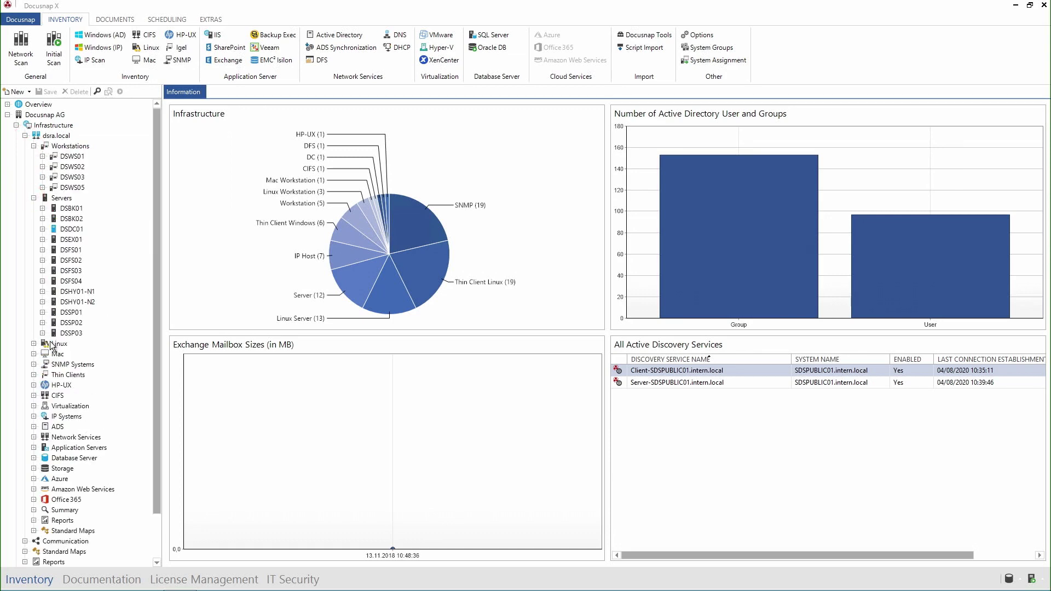
Reveal the virtualization platforms and ADS scan, then expand DSDC01's 19/06/2018 scan.
{"action": "left_click", "coordinate": [33, 406]}
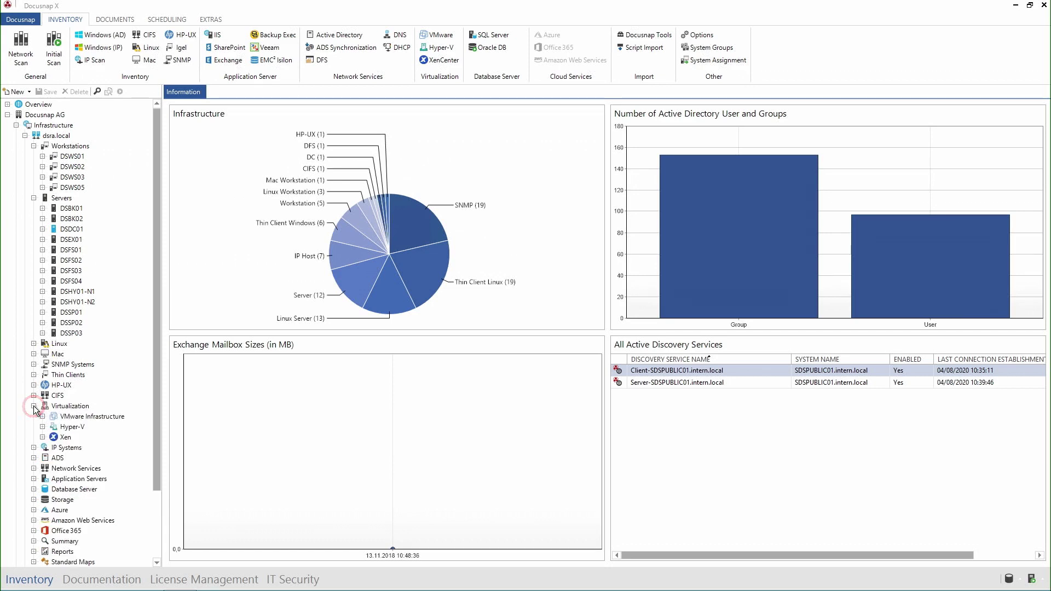
{"action": "left_click", "coordinate": [34, 458]}
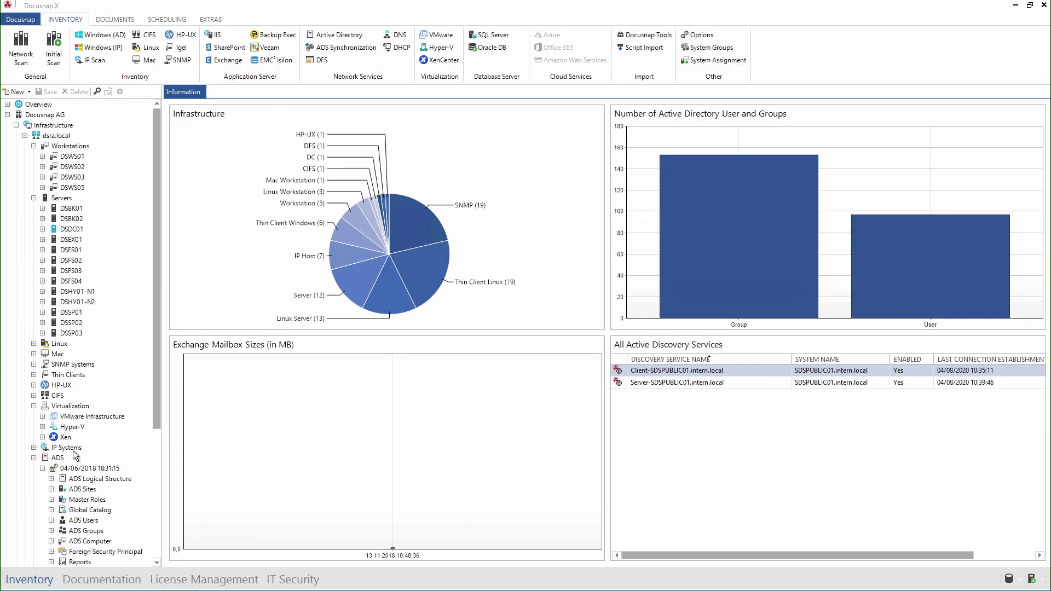
{"action": "left_click", "coordinate": [43, 229]}
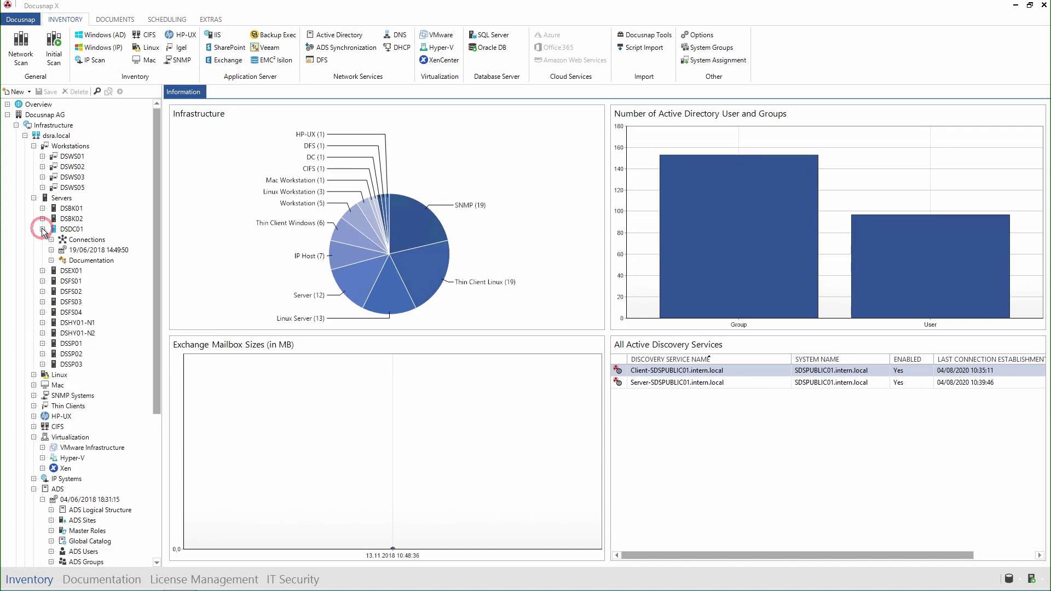
{"action": "left_click", "coordinate": [52, 252]}
Show DSDC01's General data, then expand Reports, Management, GDPR and Standard Maps in a widened tree.
{"action": "left_click", "coordinate": [90, 261]}
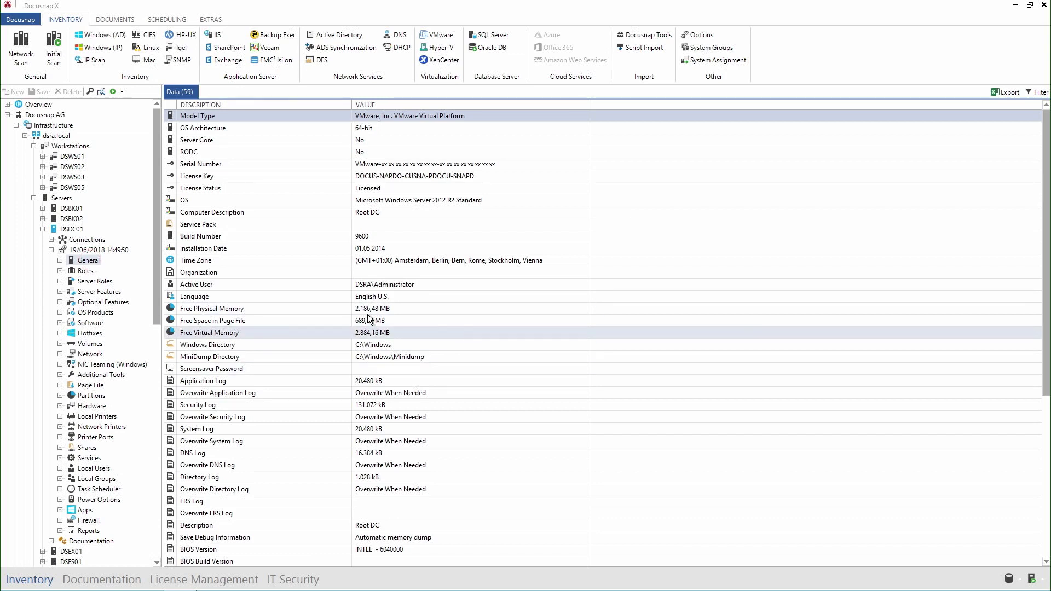
{"action": "left_click_drag", "start_coordinate": [156, 275], "coordinate": [146, 528]}
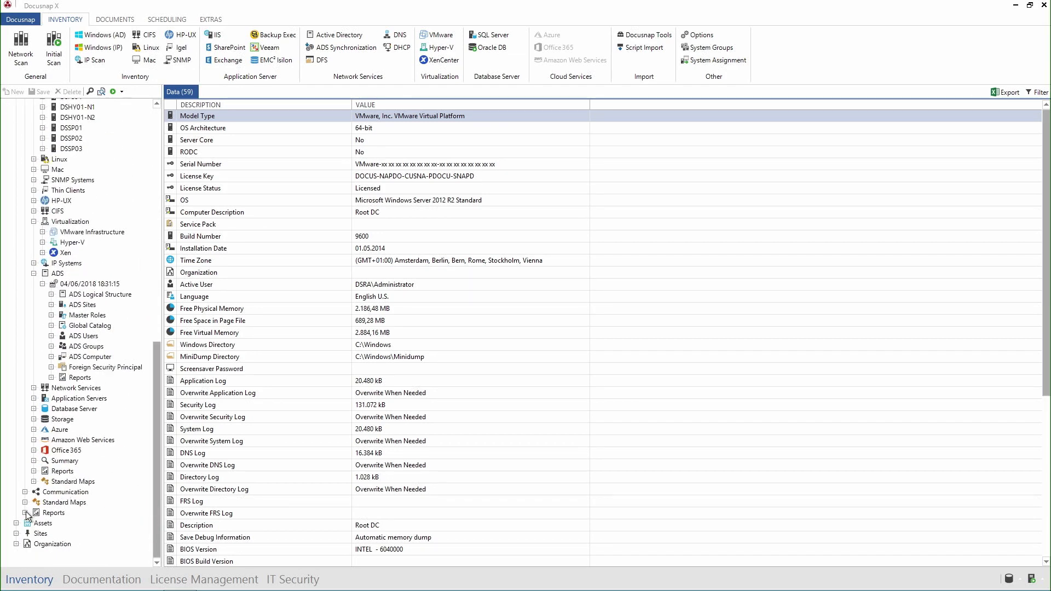
{"action": "left_click", "coordinate": [27, 514]}
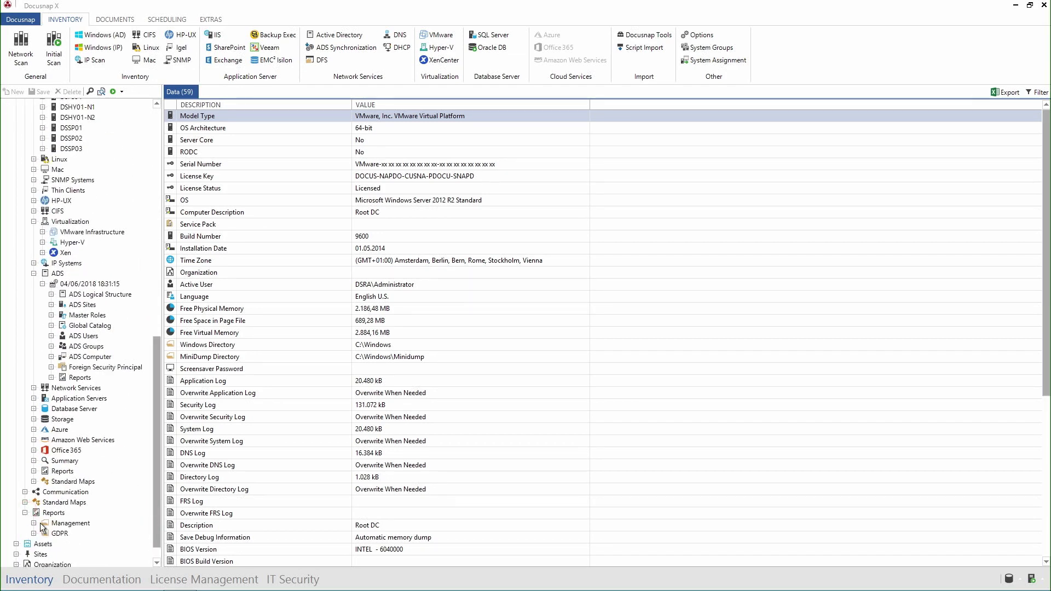
{"action": "left_click", "coordinate": [34, 524]}
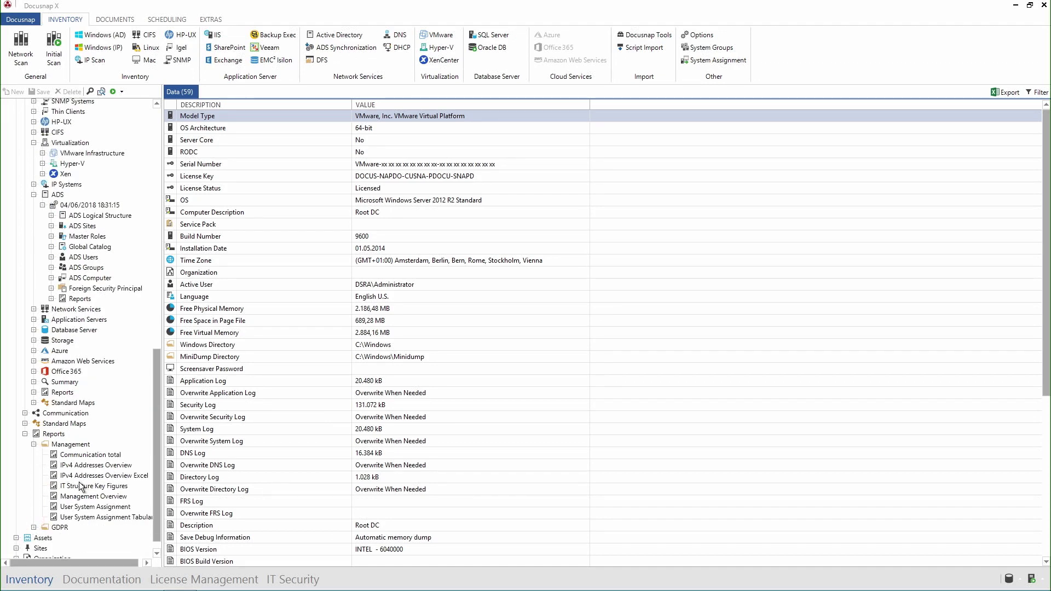
{"action": "left_click", "coordinate": [33, 527]}
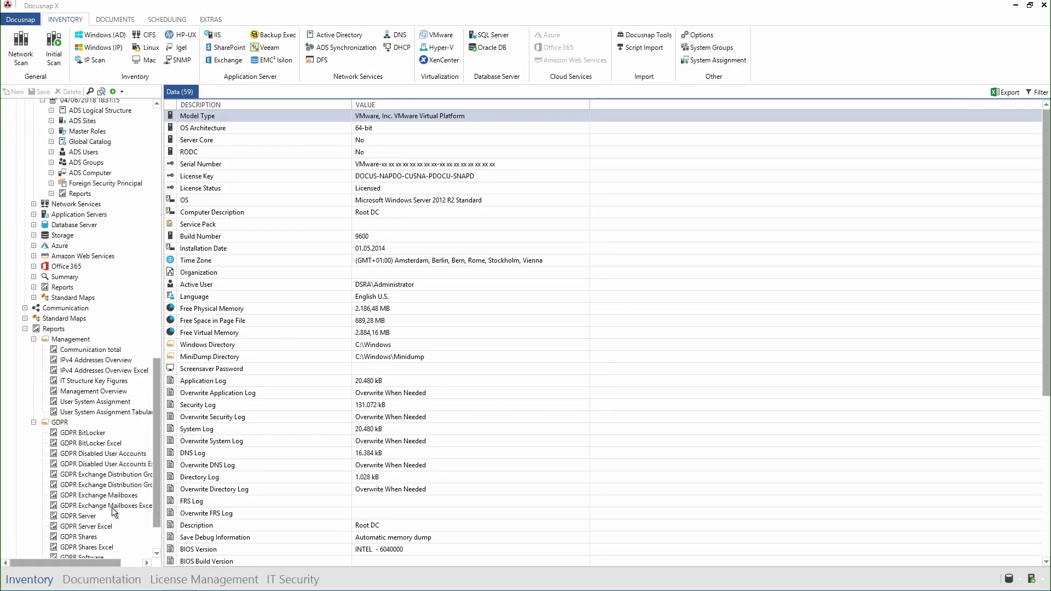
{"action": "left_click_drag", "start_coordinate": [162, 456], "coordinate": [197, 461]}
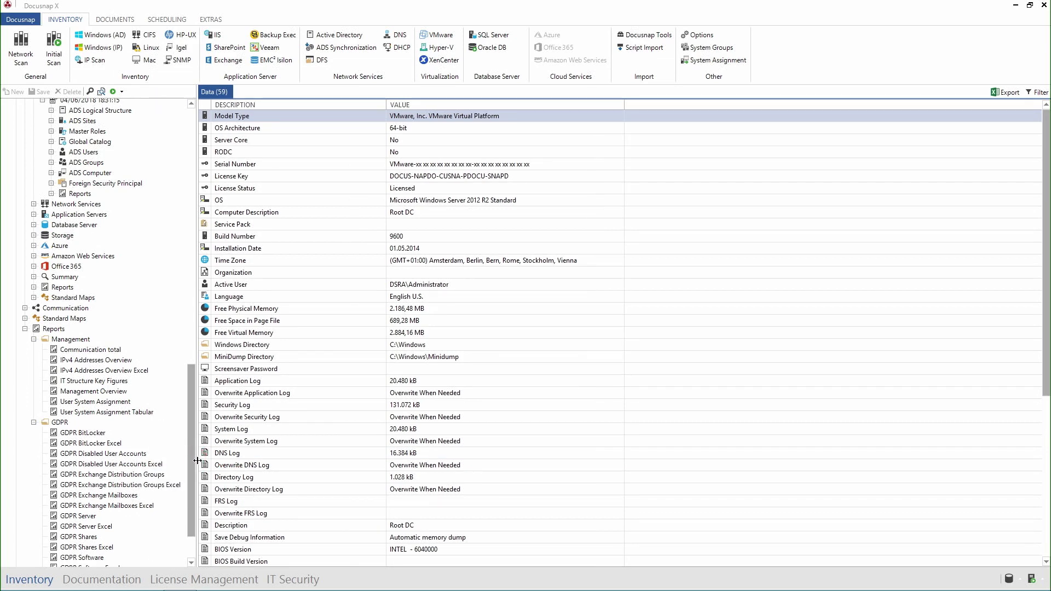
{"action": "left_click", "coordinate": [25, 318]}
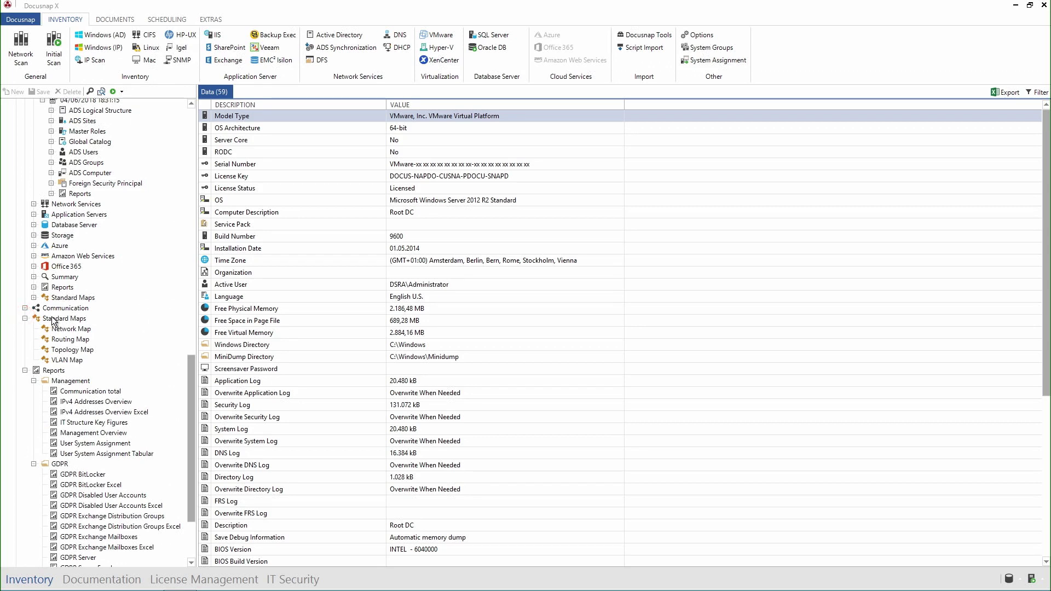
Open the standard Network Map, then switch to the Documentation workspace.
{"action": "left_click", "coordinate": [59, 330]}
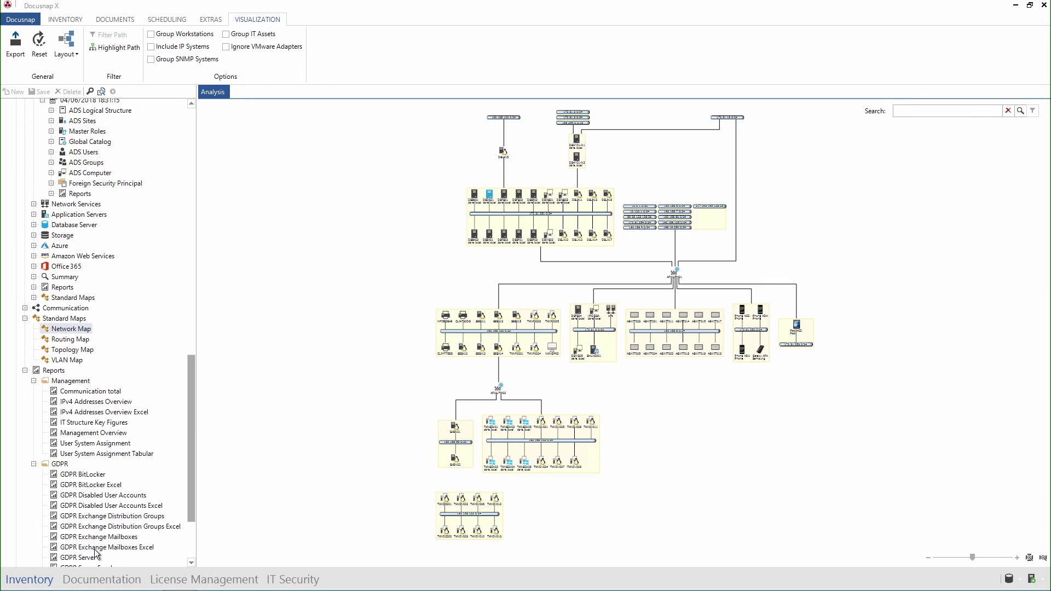
{"action": "left_click", "coordinate": [101, 581]}
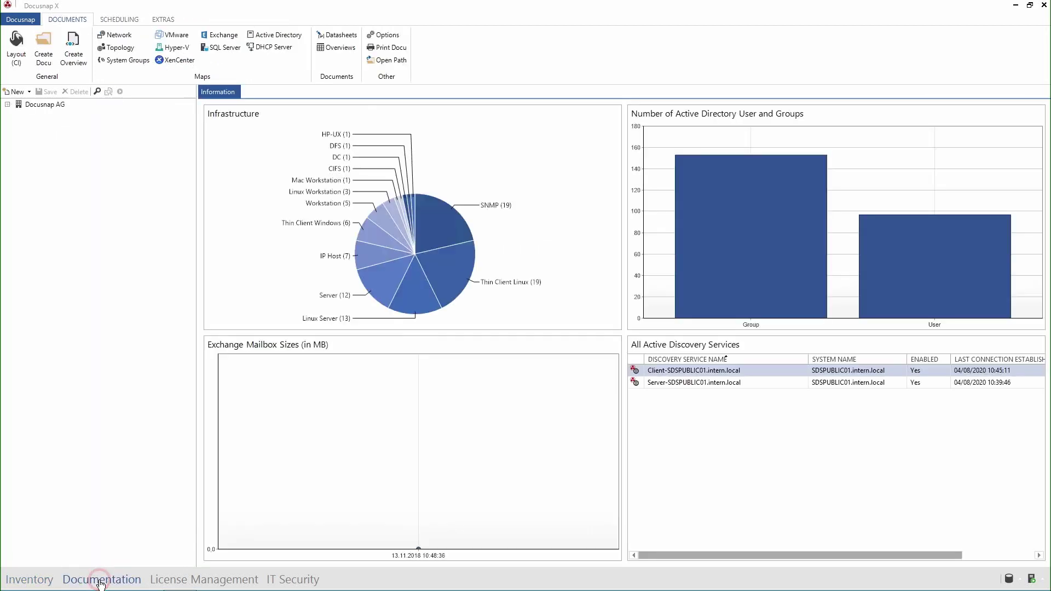
Under Docusnap AG's IT concepts, create 'Emergency Manual' from the Emergency Manual template.
{"action": "left_click", "coordinate": [7, 106]}
{"action": "left_click", "coordinate": [47, 135]}
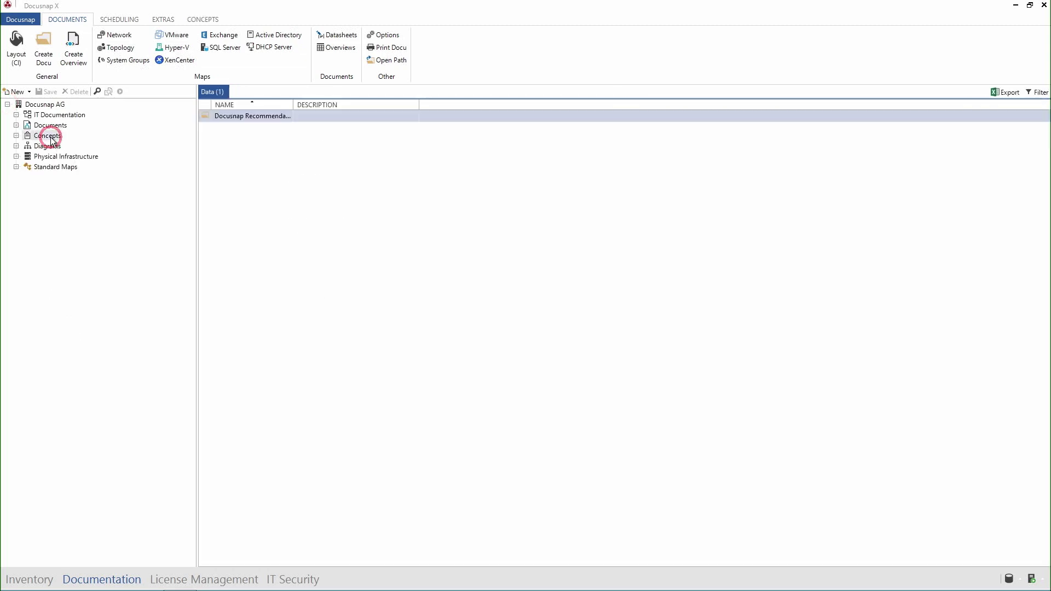
{"action": "left_click", "coordinate": [28, 91]}
{"action": "left_click", "coordinate": [33, 117]}
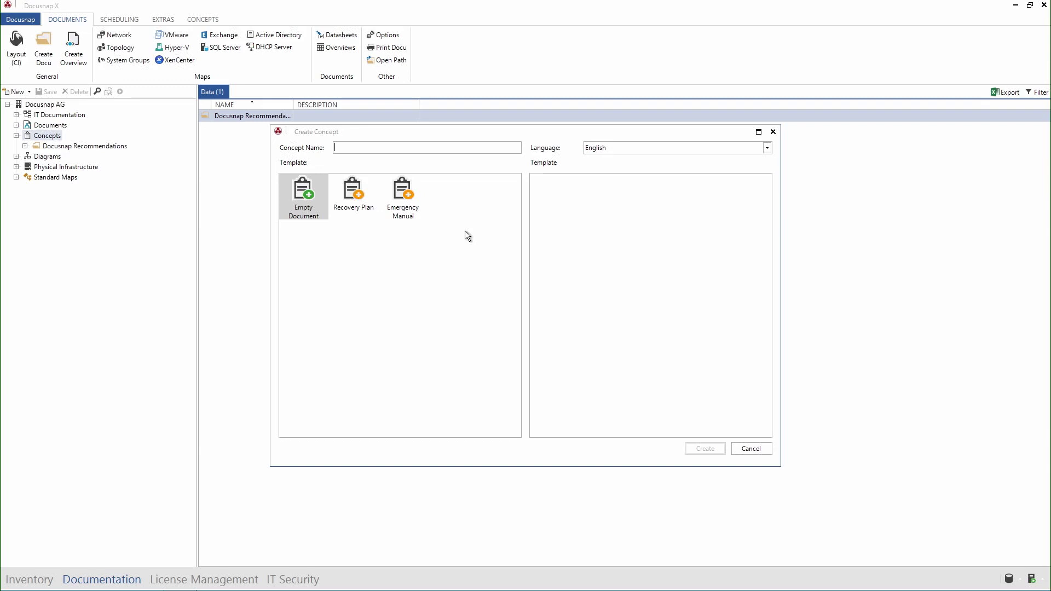
{"action": "left_click", "coordinate": [401, 192]}
{"action": "left_click", "coordinate": [399, 149]}
{"action": "type", "text": "Emergency Manual"}
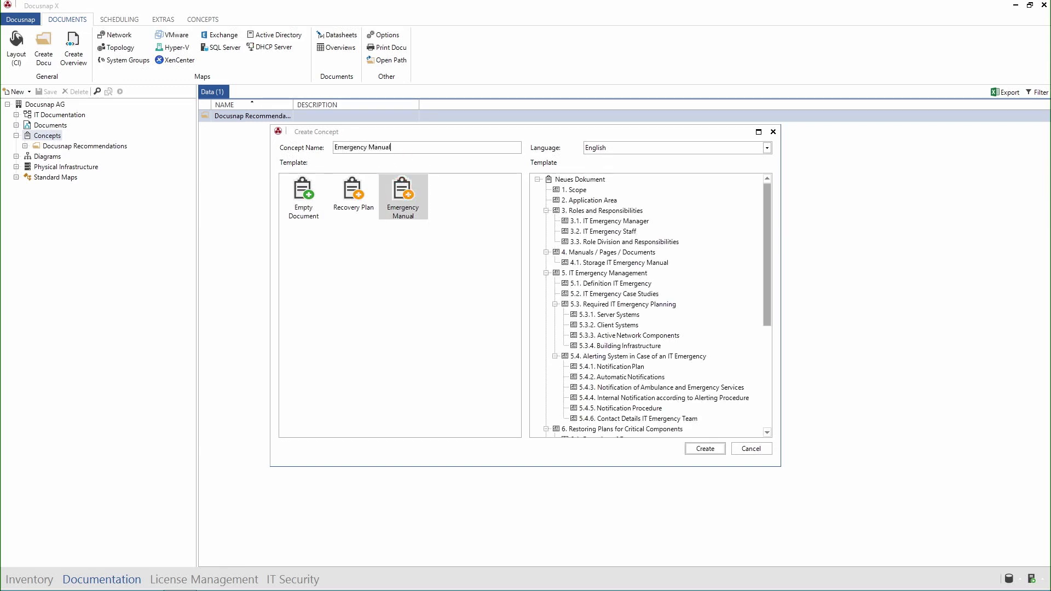
{"action": "left_click", "coordinate": [707, 447]}
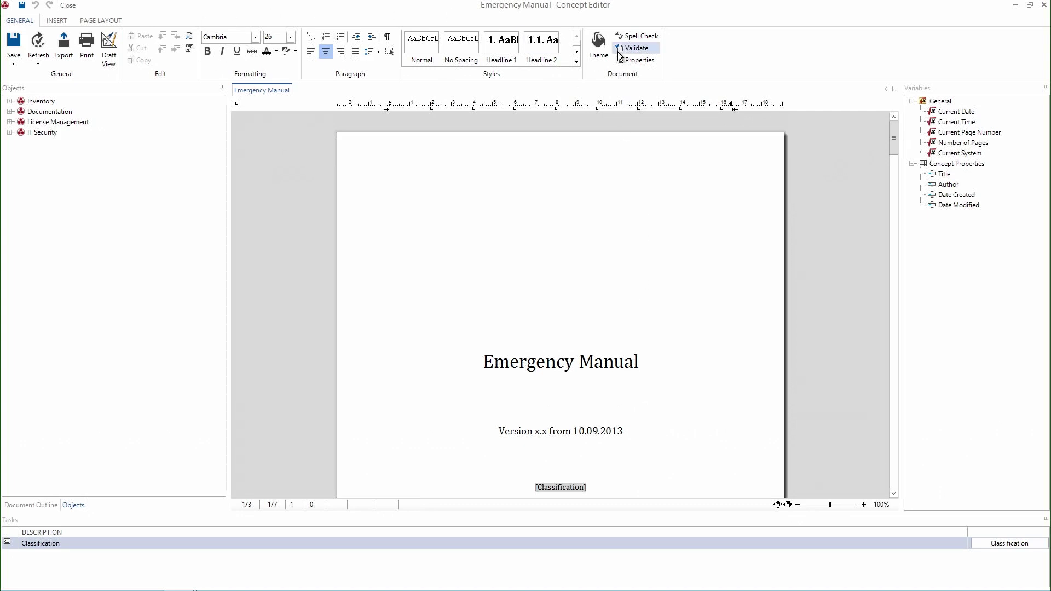
{"action": "left_click_drag", "start_coordinate": [894, 137], "coordinate": [895, 380]}
Add a new paragraph 'A current network map:' under heading 5.3.3 Active Network Components.
{"action": "left_click", "coordinate": [562, 205]}
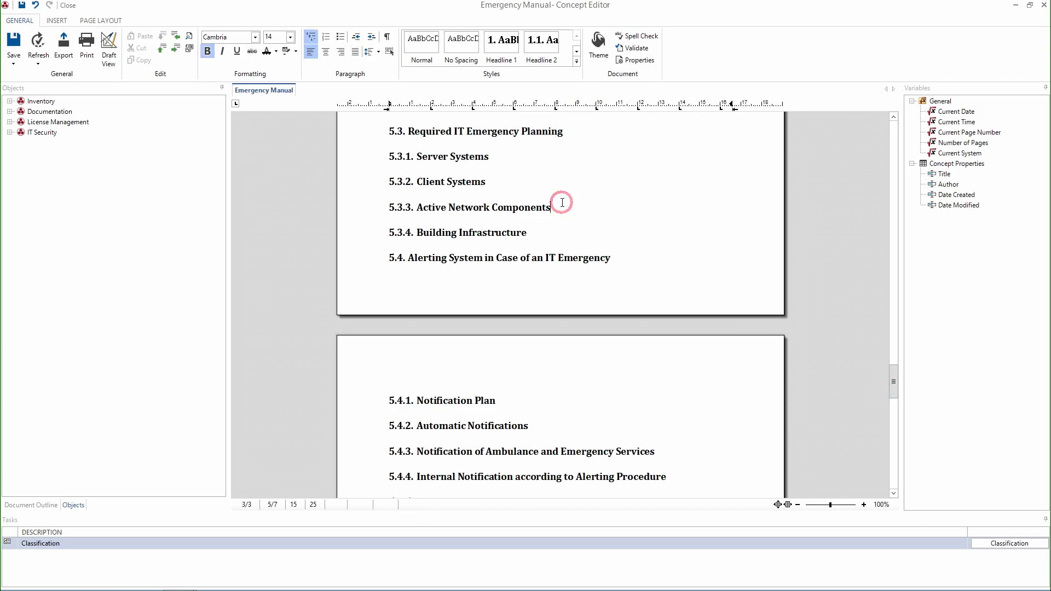
{"action": "key", "text": "Return"}
{"action": "type", "text": "A "}
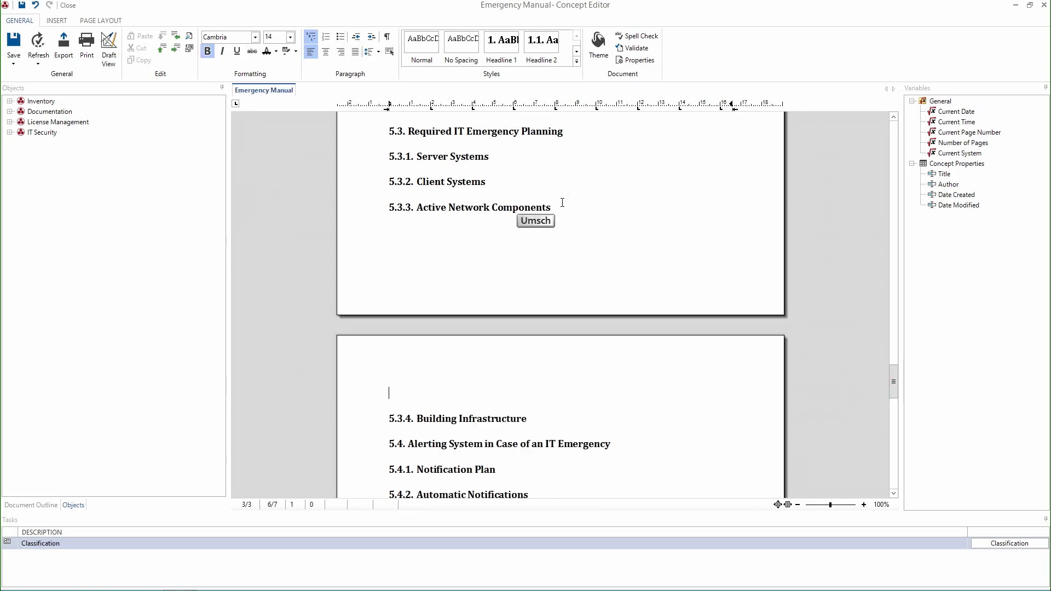
{"action": "type", "text": "current network map:"}
{"action": "key", "text": "Return"}
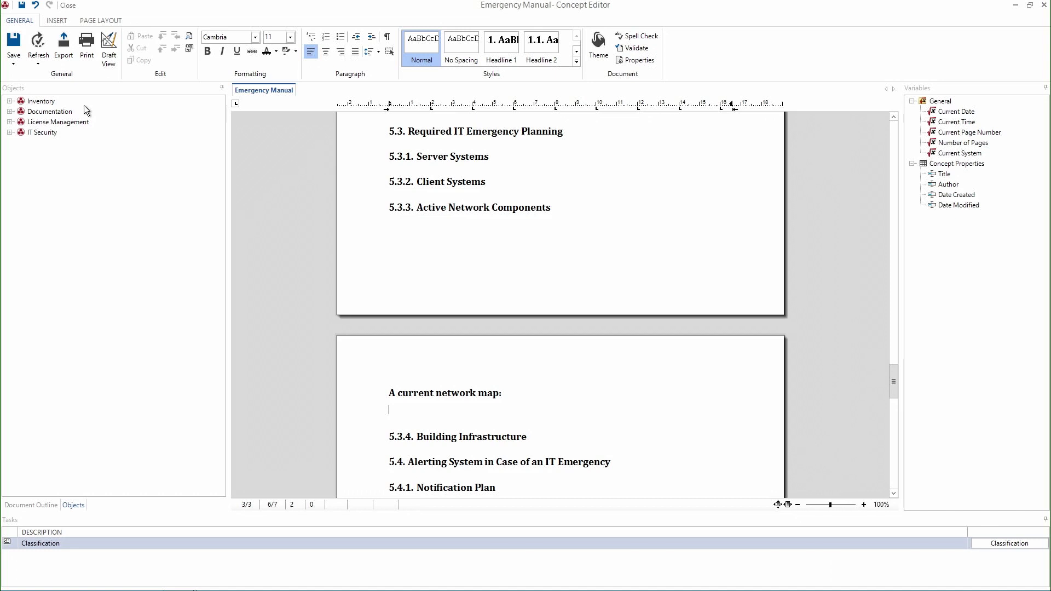
Expand Inventory > Docusnap AG > Infrastructure > Standard Maps in the Objects tree.
{"action": "left_click", "coordinate": [10, 101]}
{"action": "left_click", "coordinate": [18, 122]}
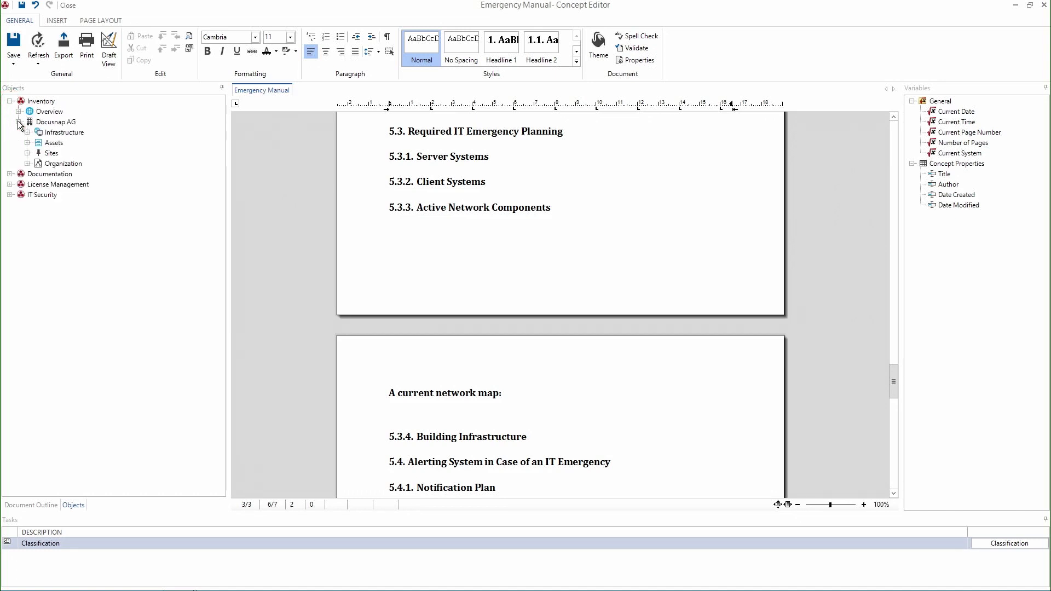
{"action": "left_click", "coordinate": [27, 132]}
{"action": "left_click", "coordinate": [37, 164]}
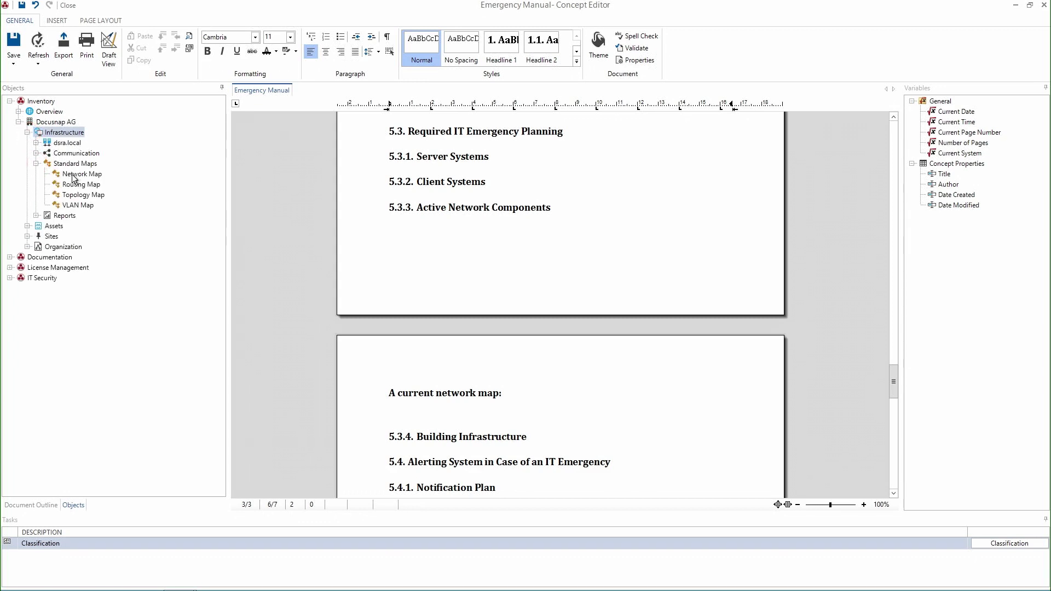
Place the Network Map under 'A current network map:', then close the editor, saving changes.
{"action": "left_click_drag", "start_coordinate": [72, 178], "coordinate": [424, 411]}
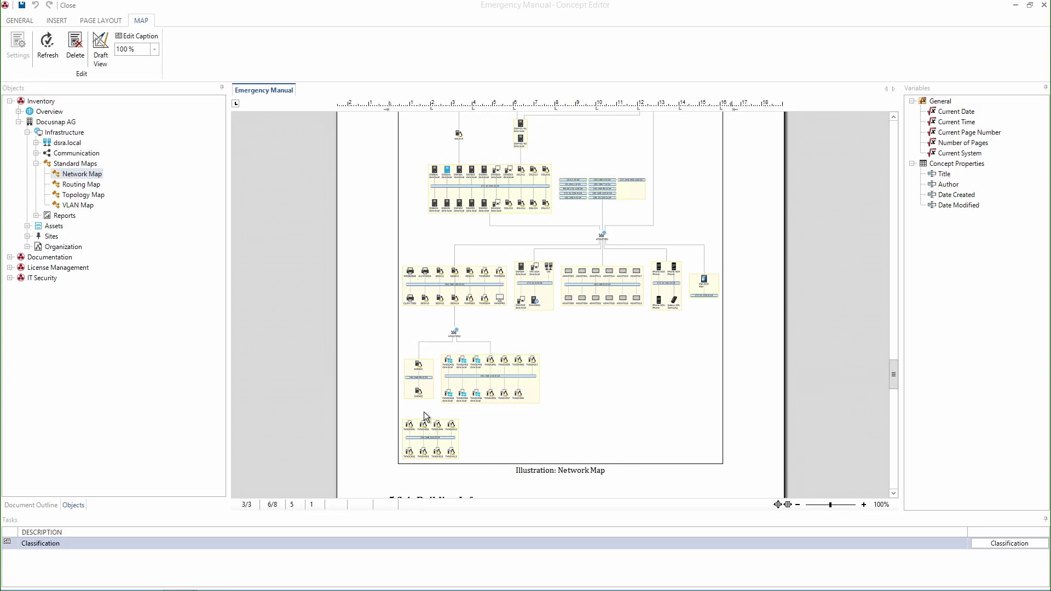
{"action": "left_click", "coordinate": [67, 5]}
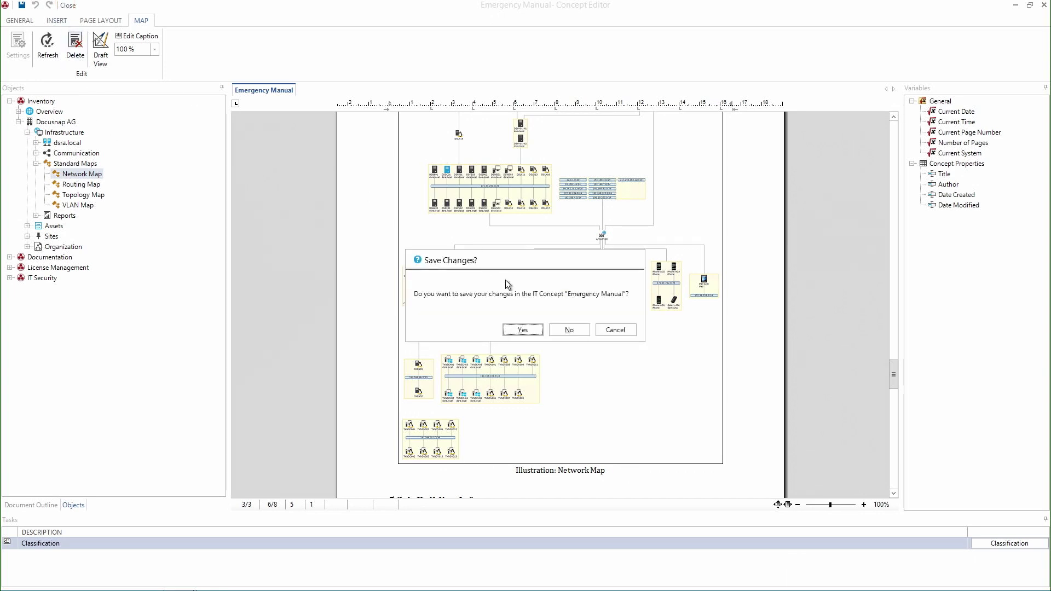
{"action": "left_click", "coordinate": [526, 329]}
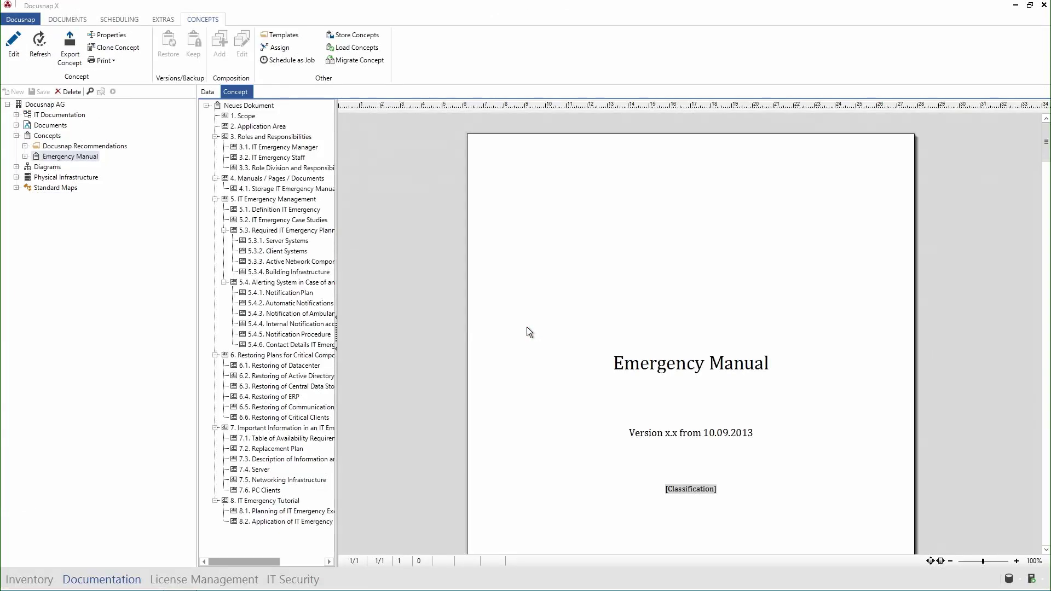
Schedule a documentation job for the Emergency Manual concept with a Recurring schedule type.
{"action": "left_click", "coordinate": [291, 61]}
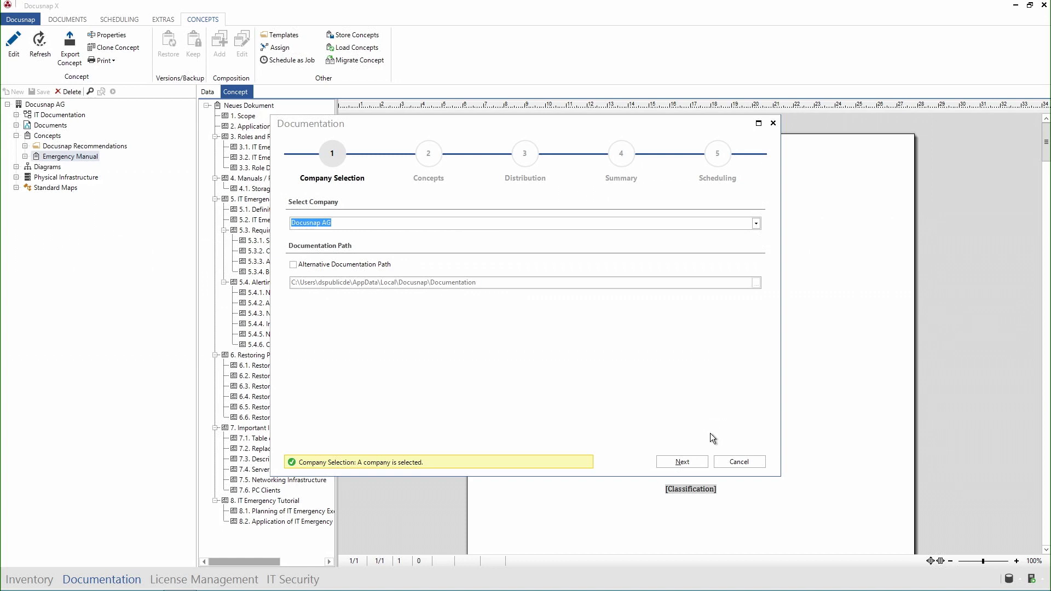
{"action": "left_click", "coordinate": [691, 462]}
{"action": "left_click", "coordinate": [297, 298]}
{"action": "left_click", "coordinate": [681, 461]}
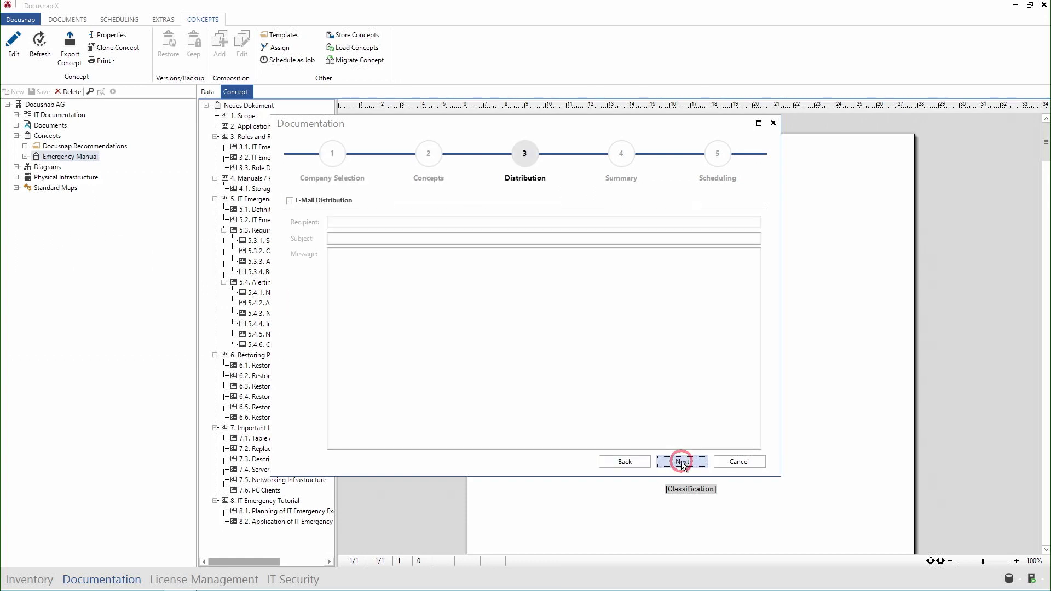
{"action": "left_click", "coordinate": [681, 463]}
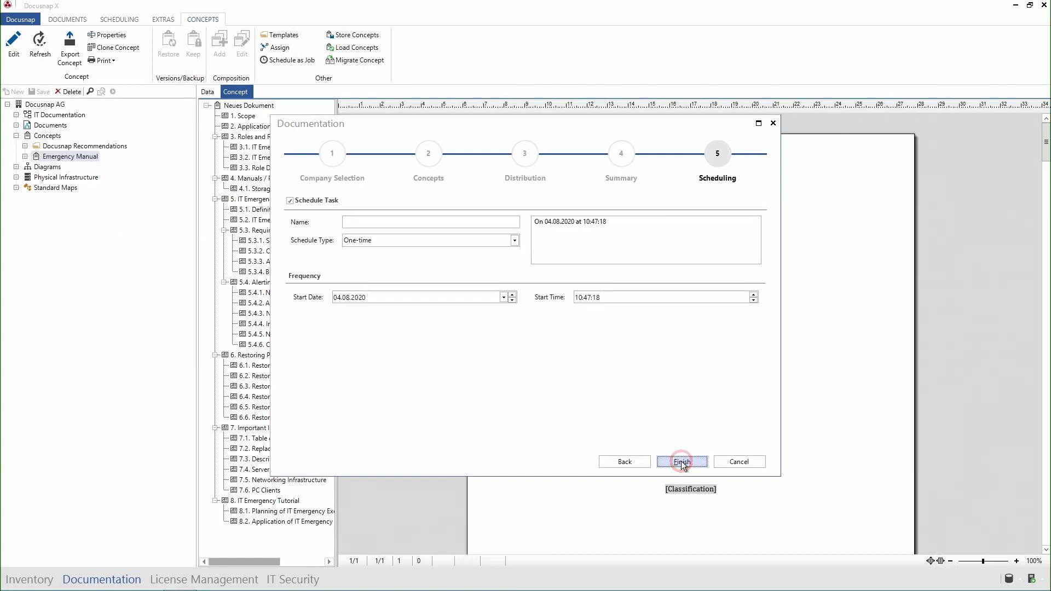
{"action": "left_click", "coordinate": [374, 244]}
{"action": "left_click", "coordinate": [378, 261]}
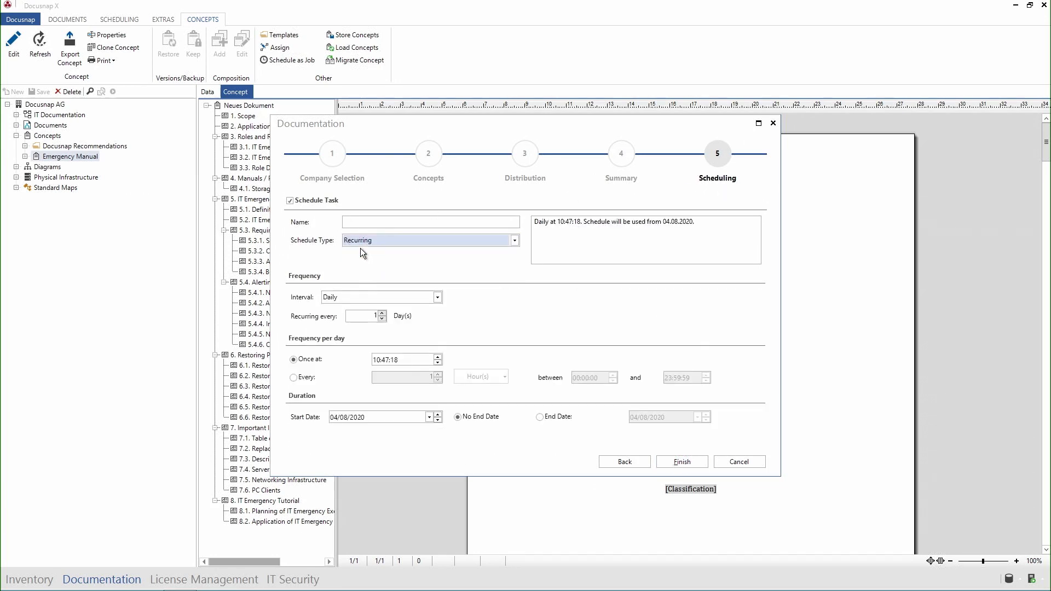